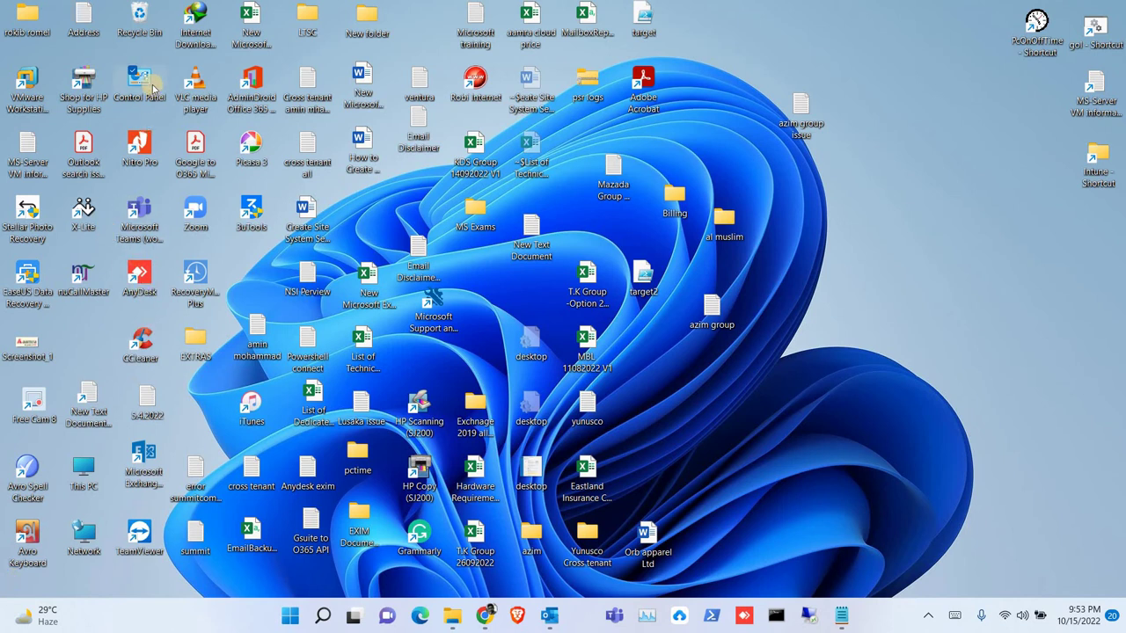
Open Mail in the maximized Control Panel and add a profile named 'new'.
double_click(153, 85)
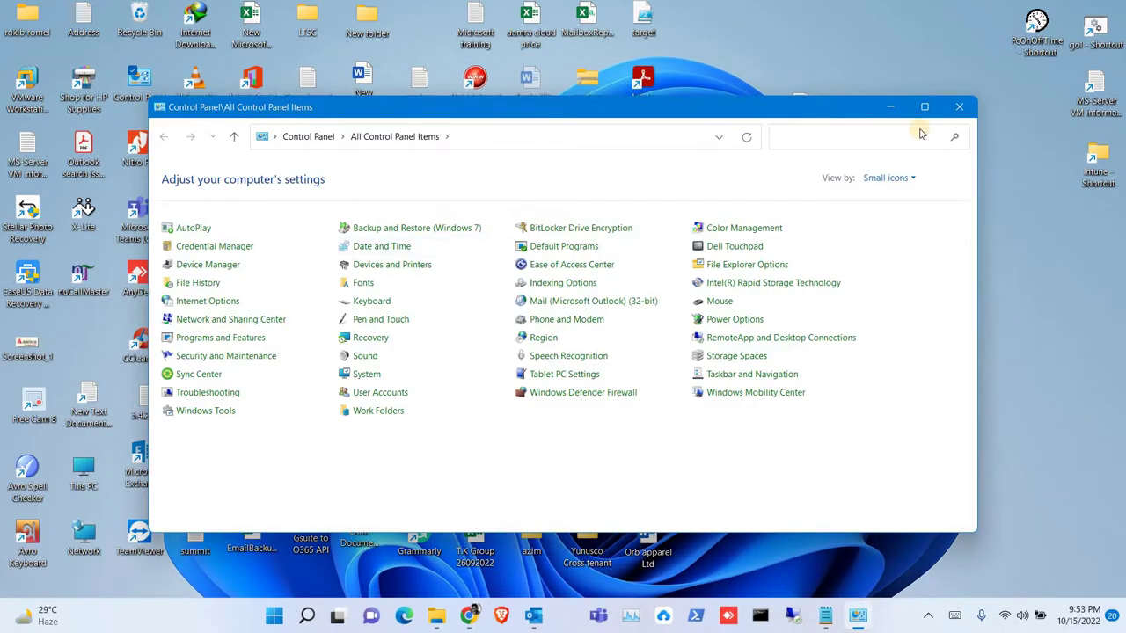
click(928, 109)
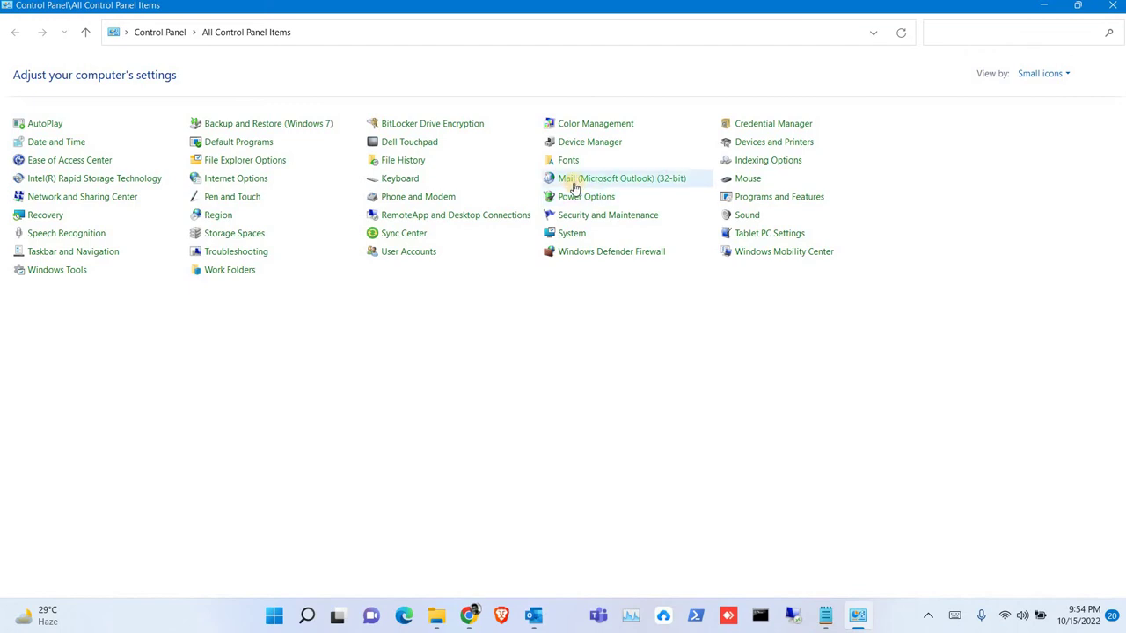
click(574, 186)
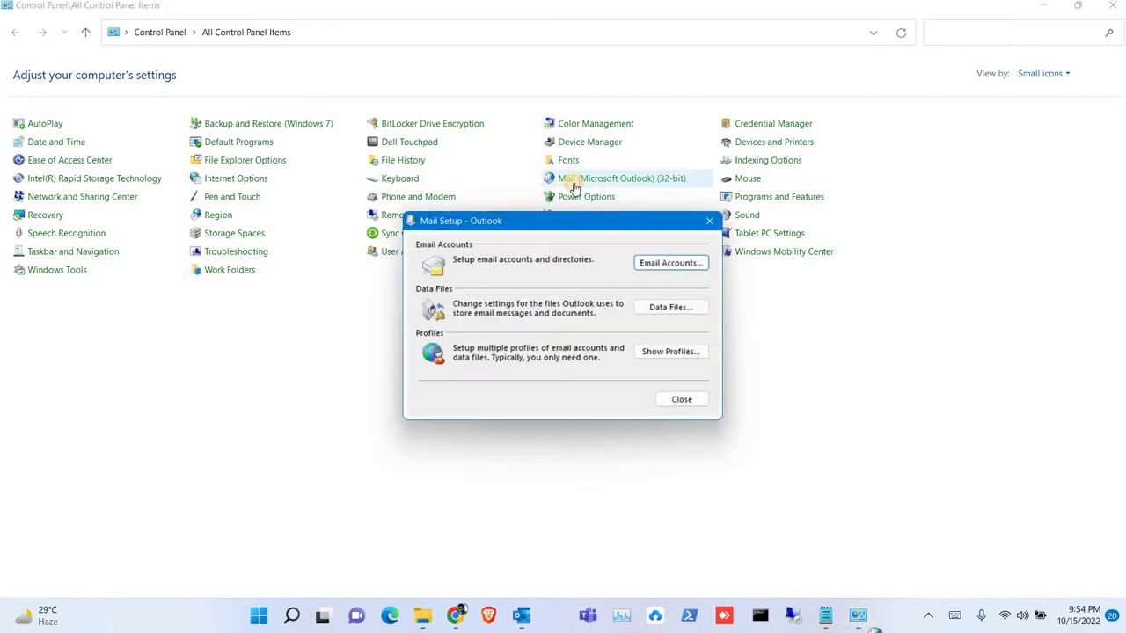
click(668, 352)
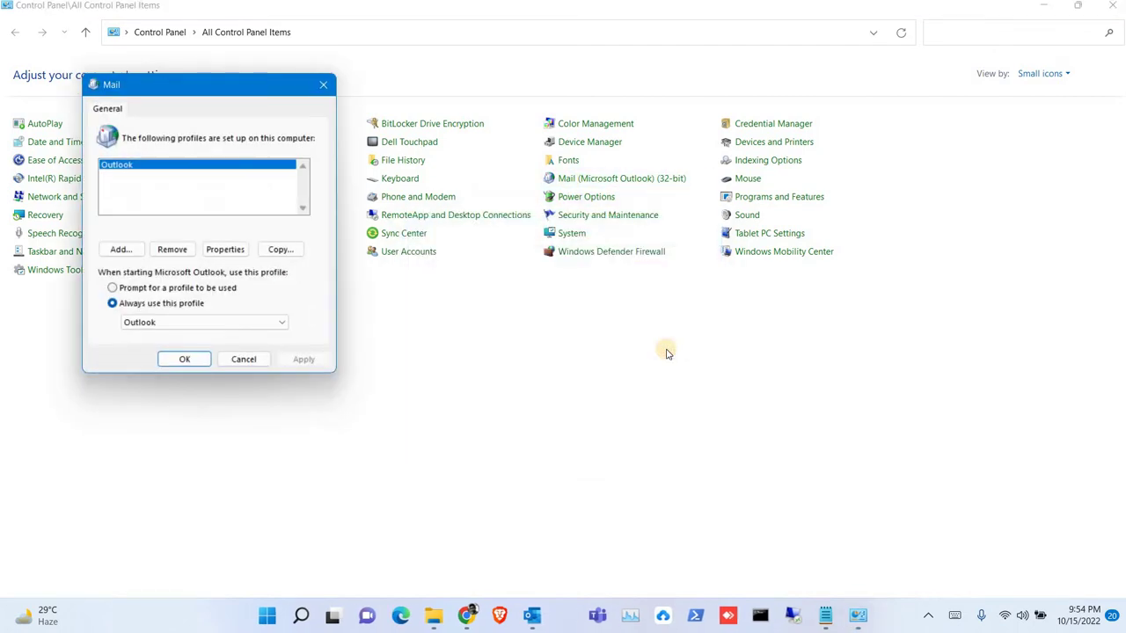
click(120, 250)
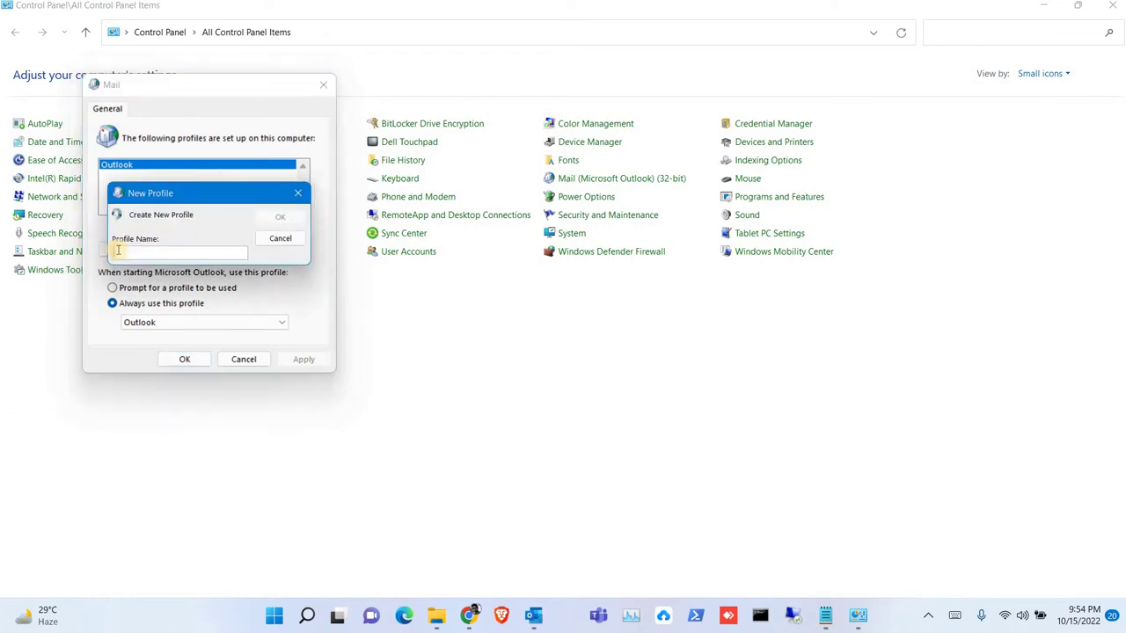
text(new)
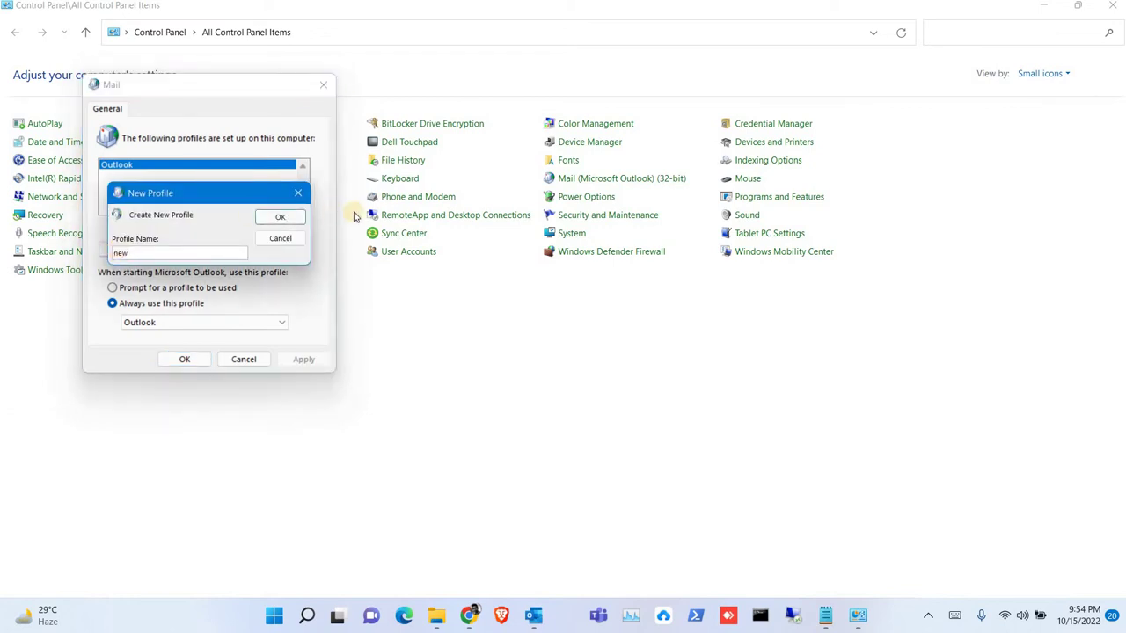
click(301, 220)
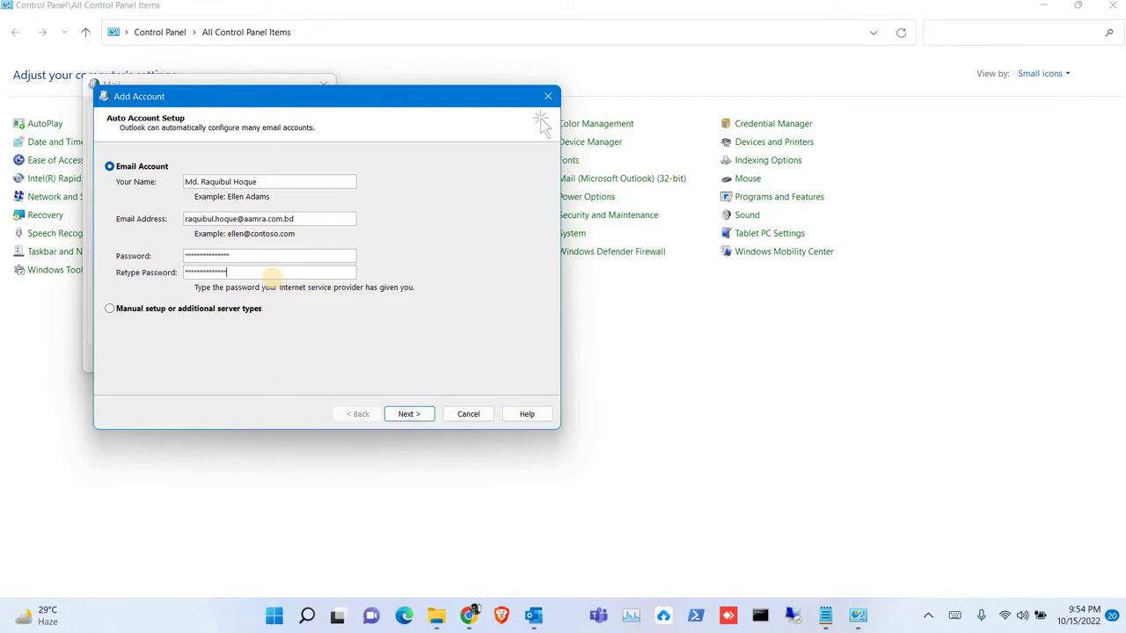
Submit the account's name, email and password for automatic Exchange configuration.
key(Return)
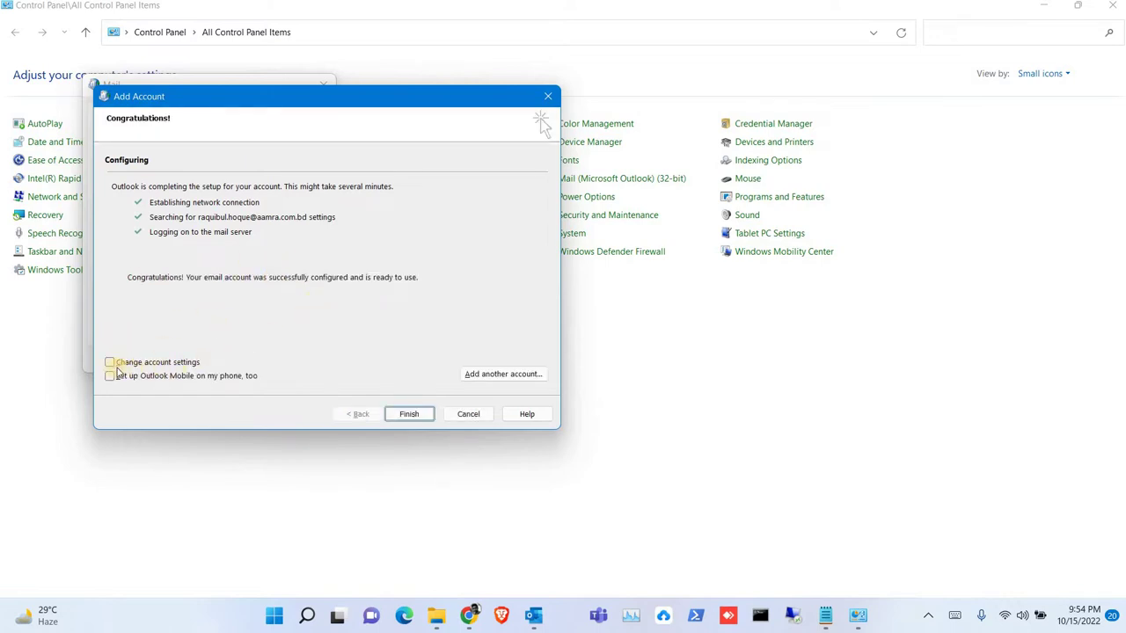
Choose to change account settings and leave Mail to keep offline at 1 year.
click(163, 362)
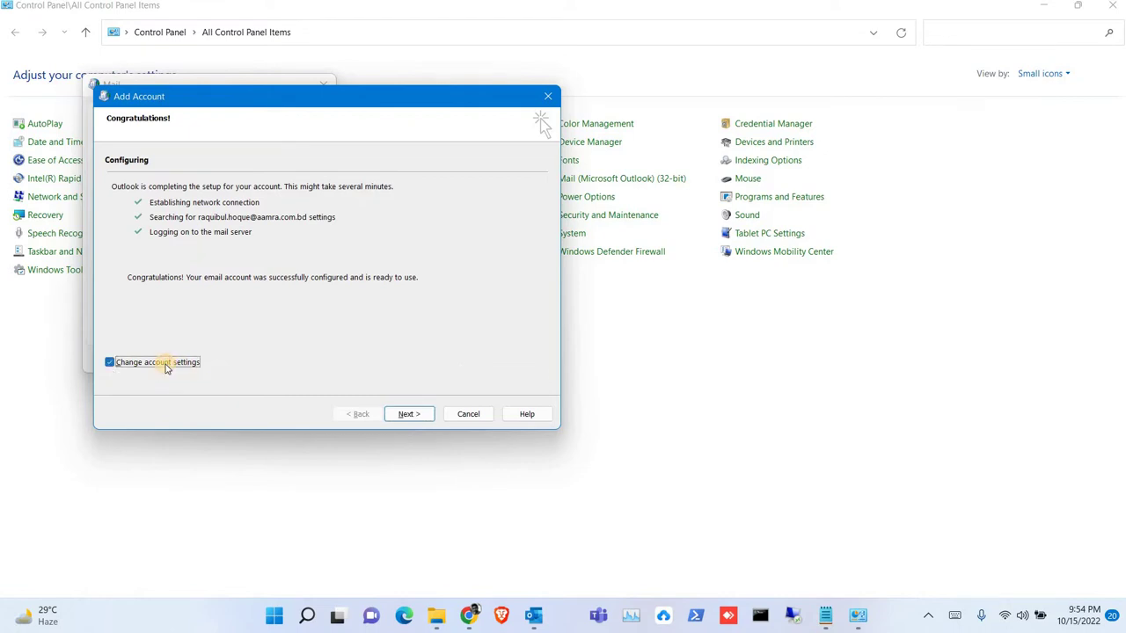
click(407, 414)
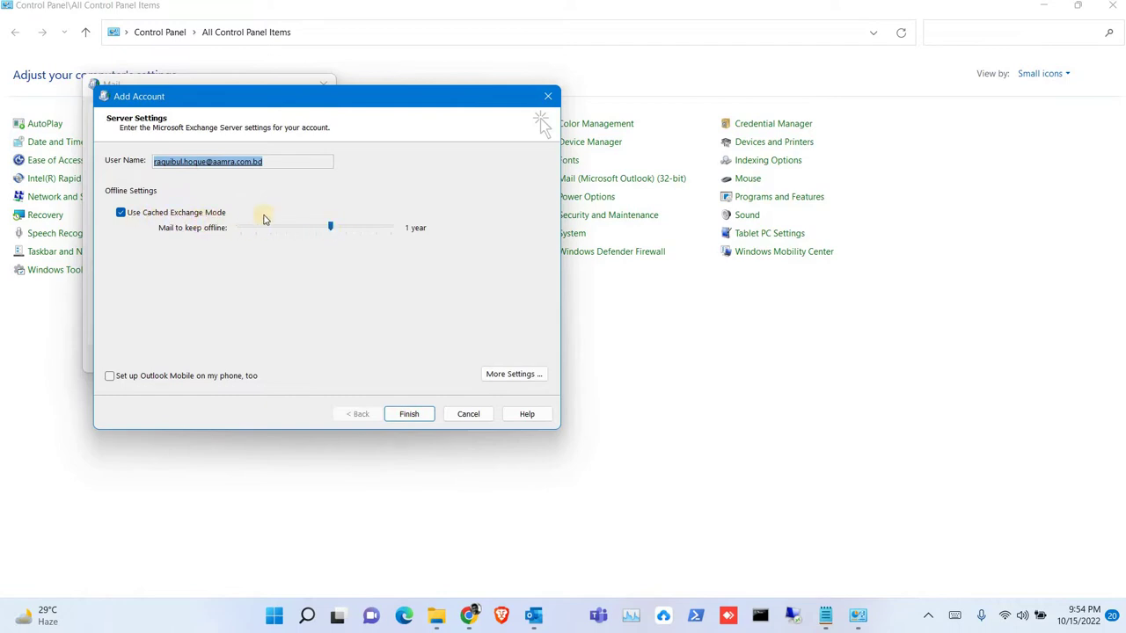
mouse_move(331, 227)
mouse_down()
mouse_move(317, 230)
mouse_move(396, 228)
mouse_move(322, 225)
mouse_move(345, 227)
mouse_up()
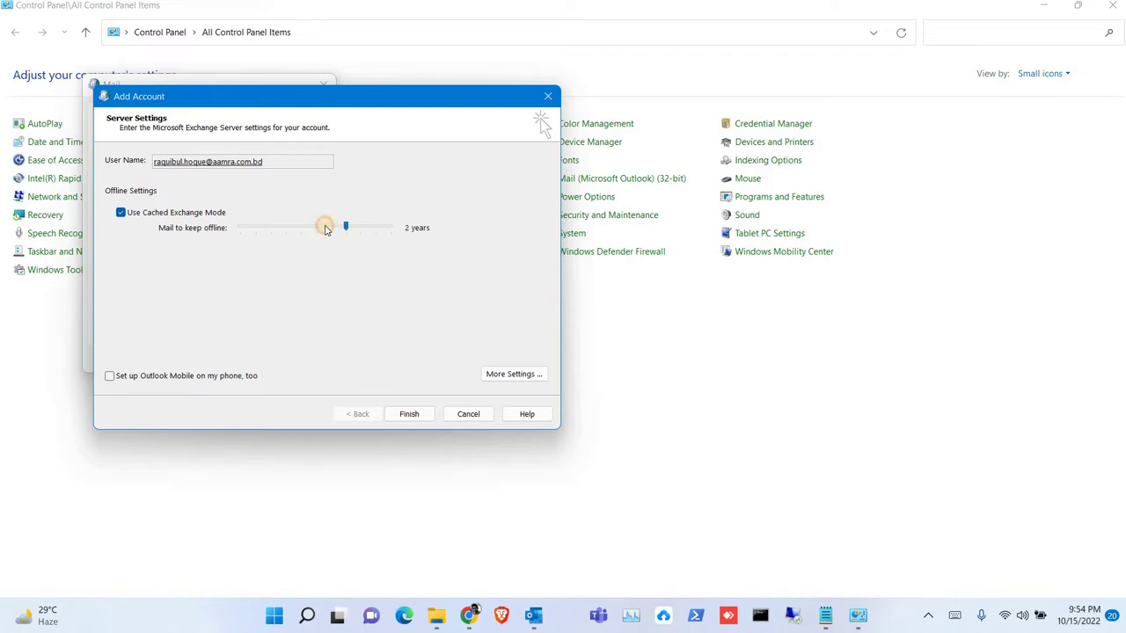
click(331, 229)
drag(315, 228, 328, 227)
Bring up Outlook Data File Settings from the More Settings Advanced options.
click(525, 375)
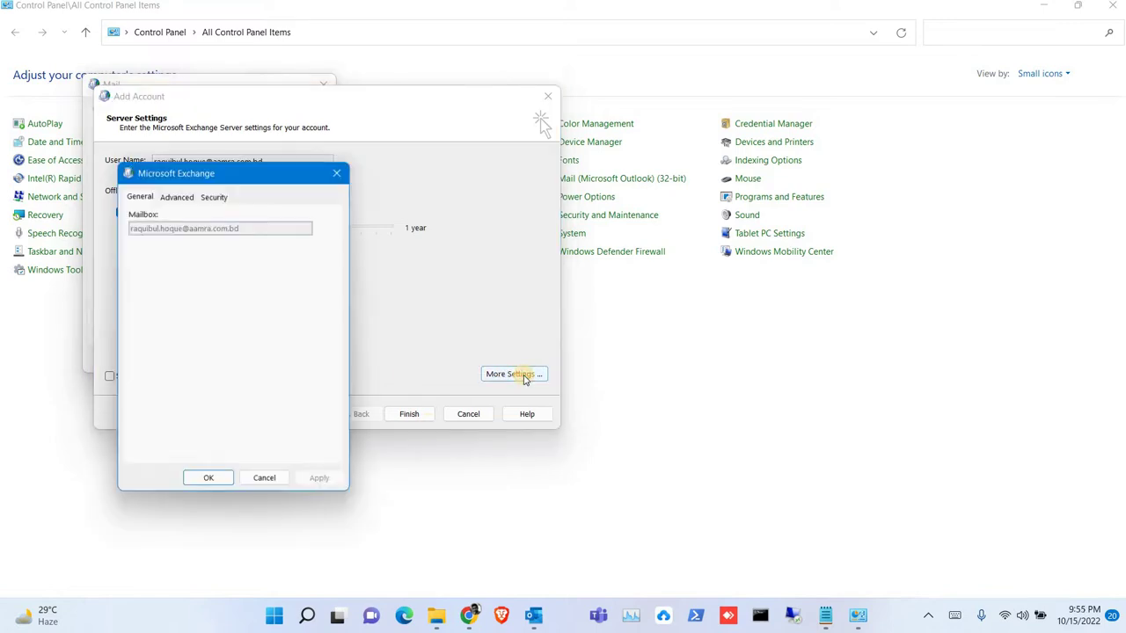
click(179, 199)
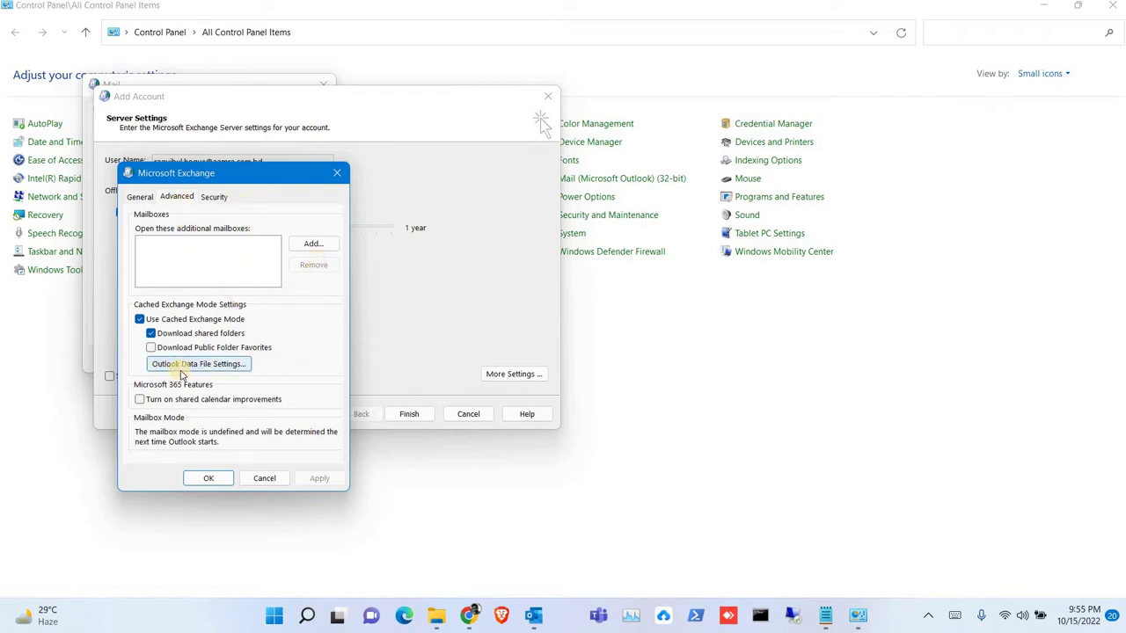
click(219, 368)
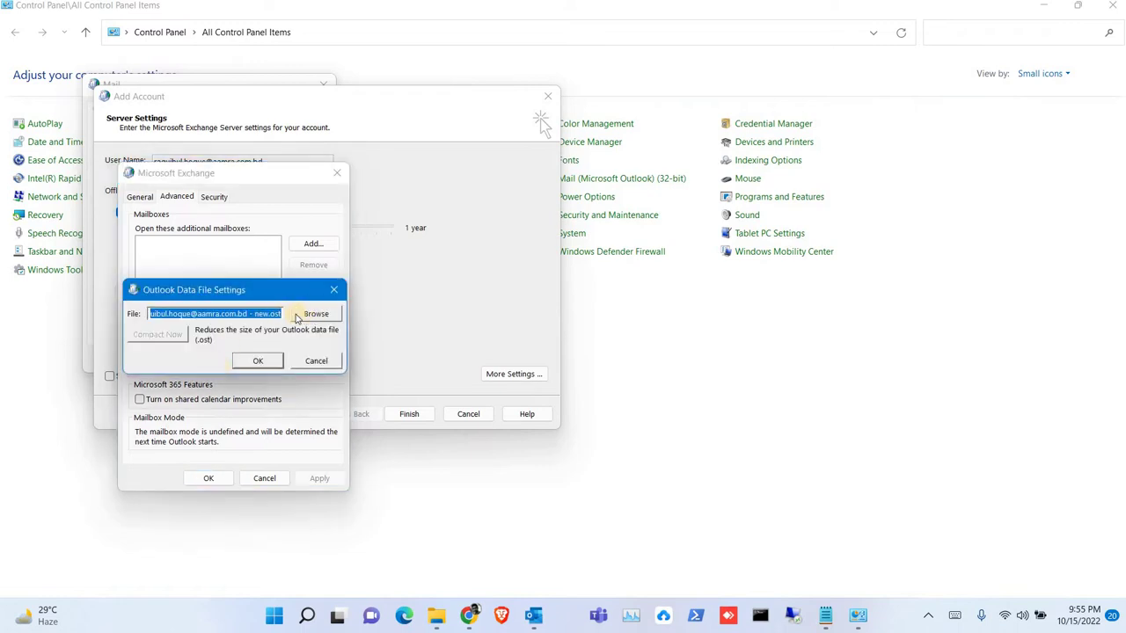
Browse to Local Disk (E:), create a folder named Mail, and use it for the .ost file.
click(303, 315)
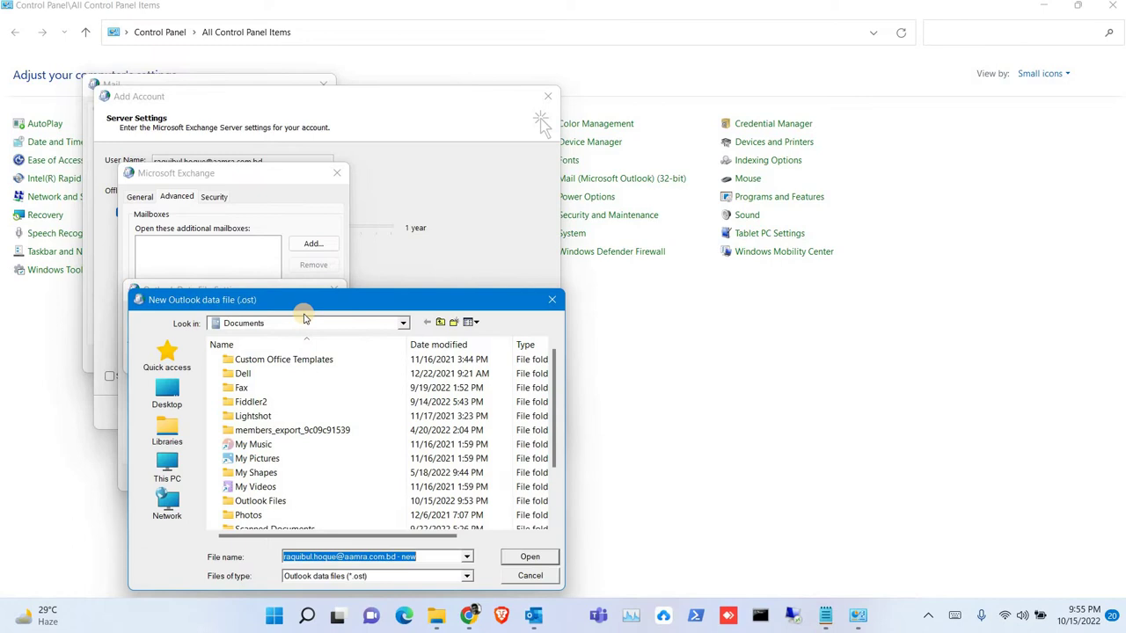
click(164, 473)
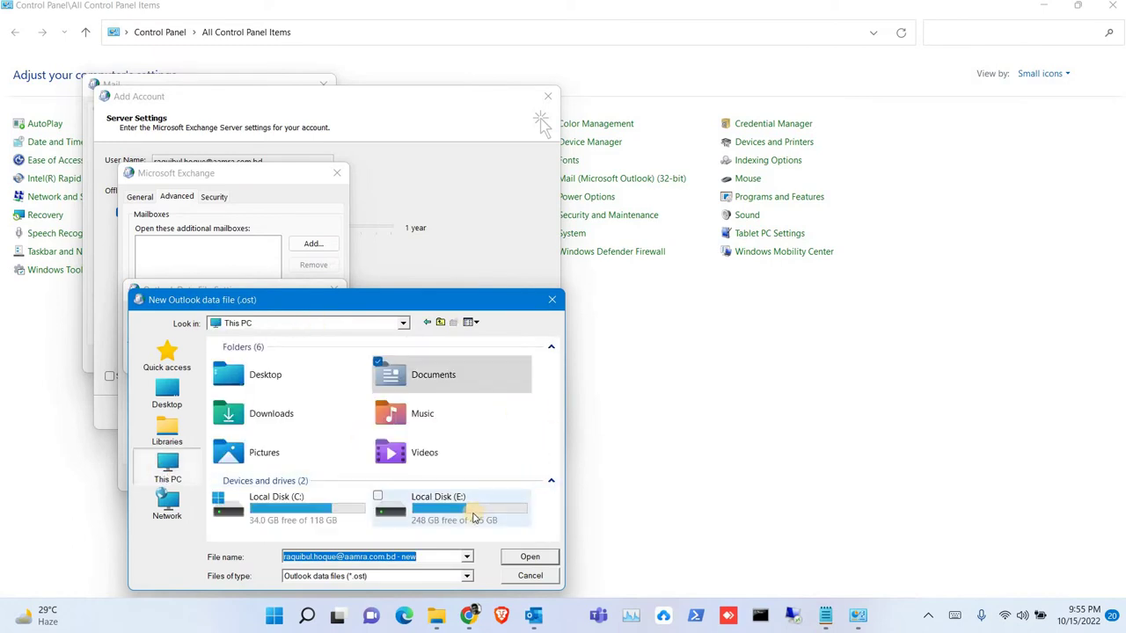
click(472, 517)
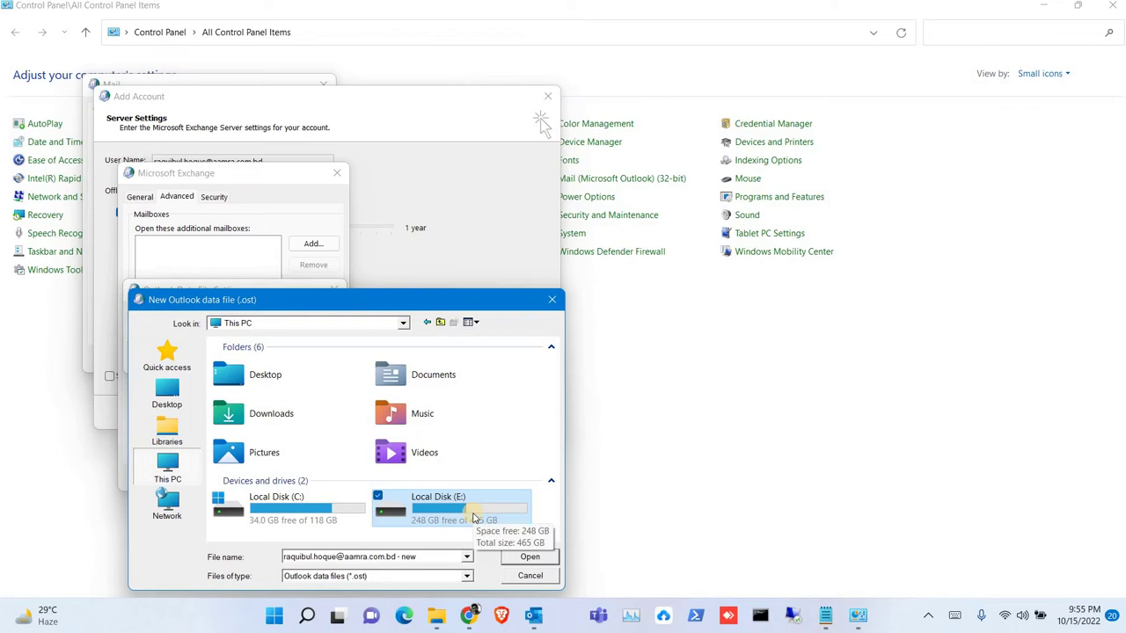
double_click(473, 517)
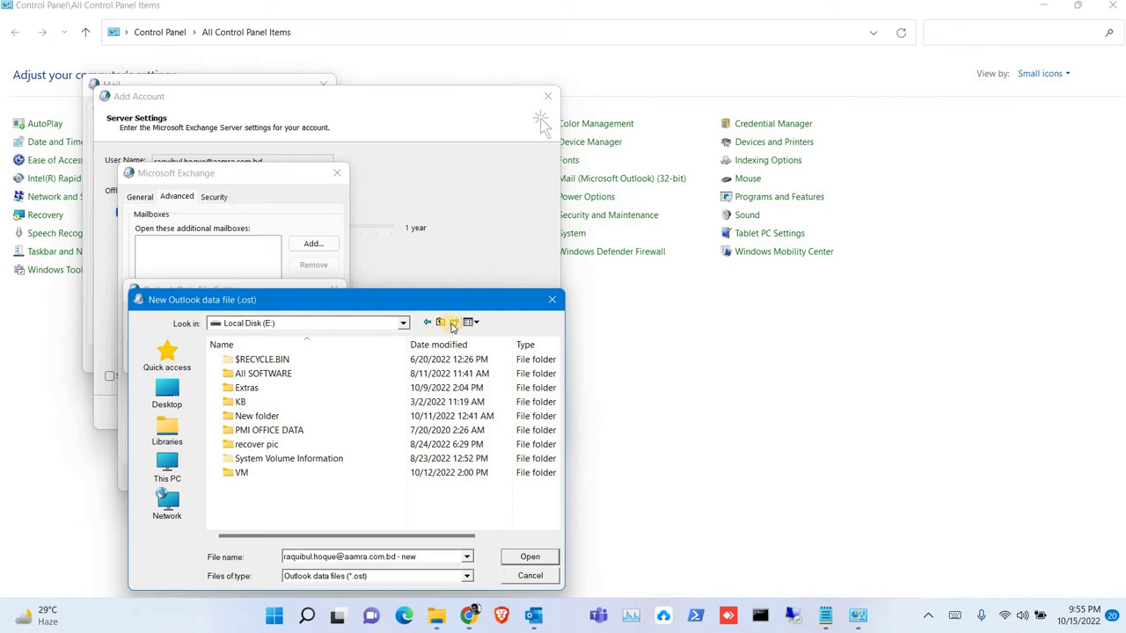
click(453, 323)
text(Mail)
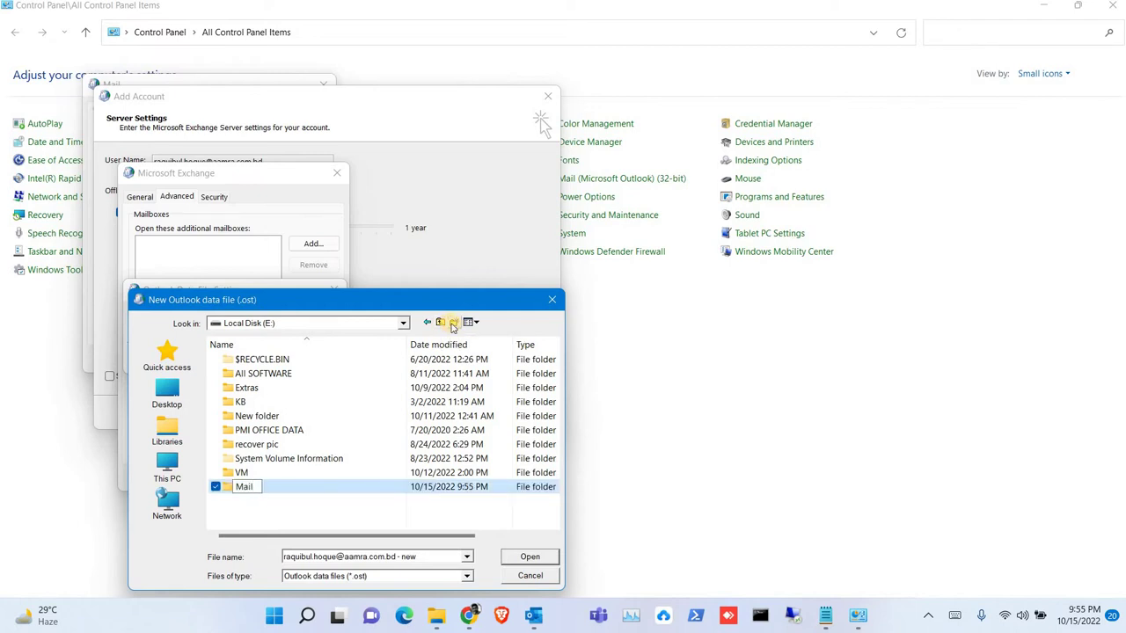
key(Return)
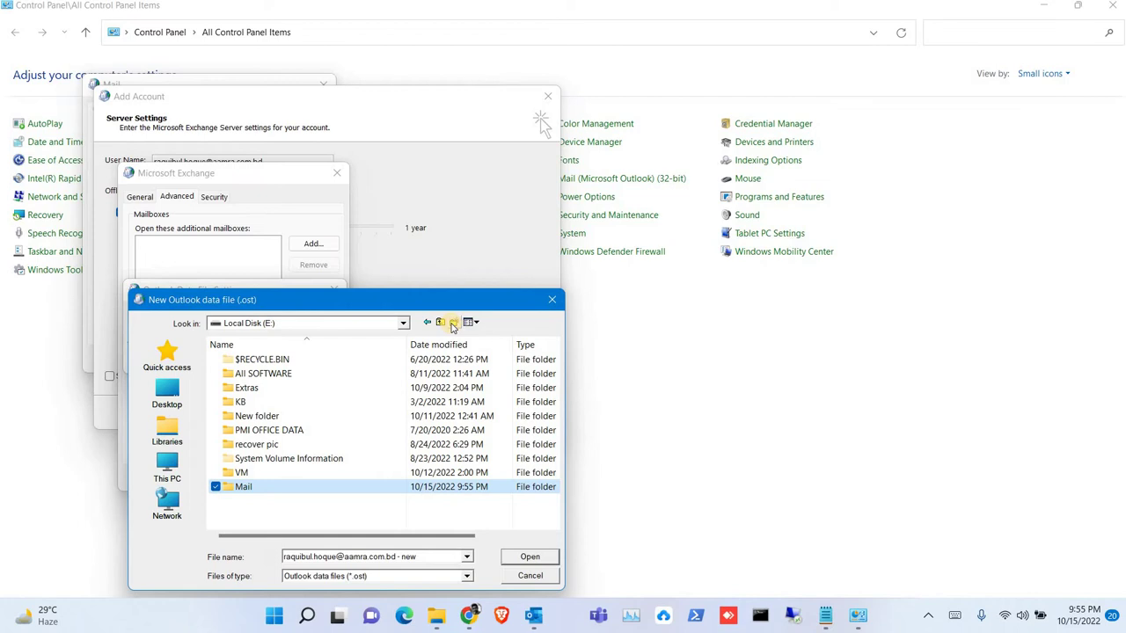
key(Return)
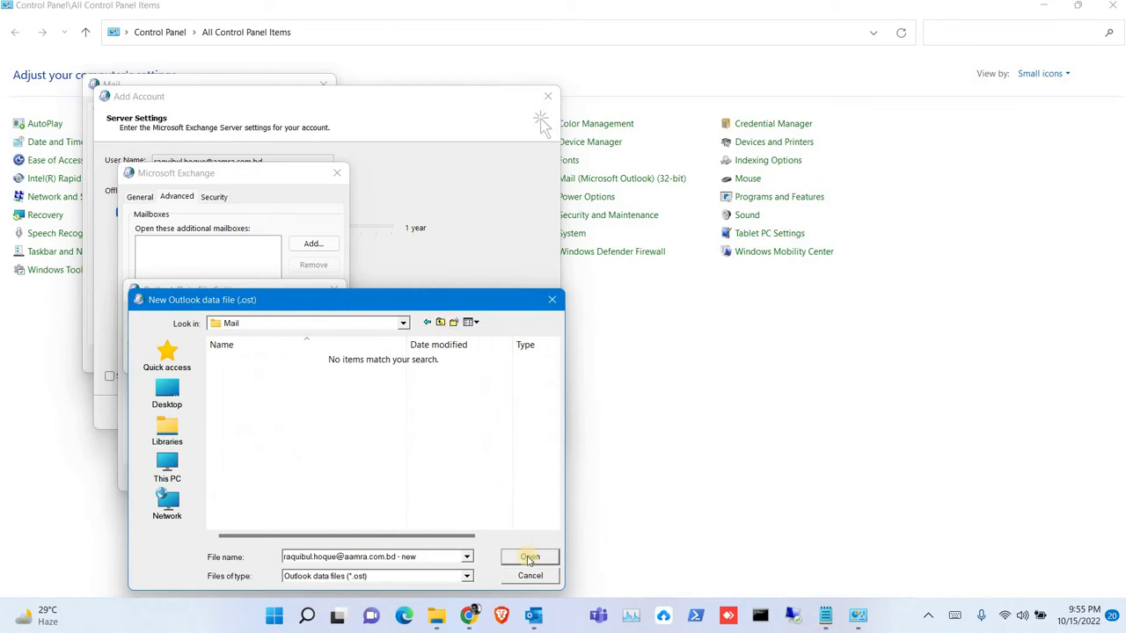
click(530, 558)
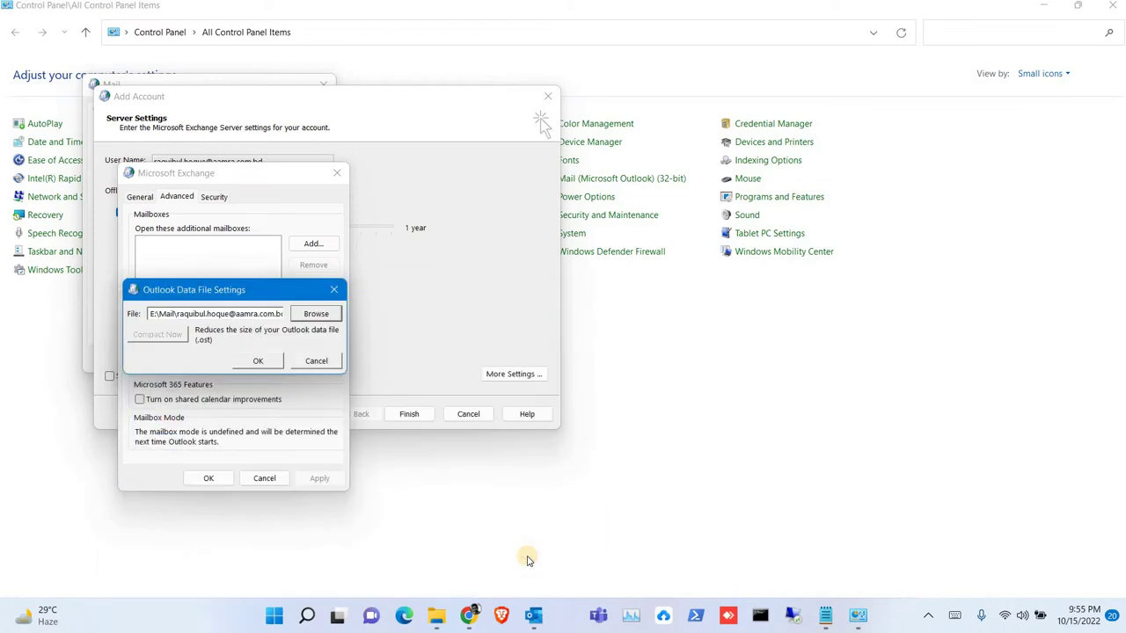
Accept the E:\Mail data file location, finish adding the account, and close Mail setup.
click(260, 362)
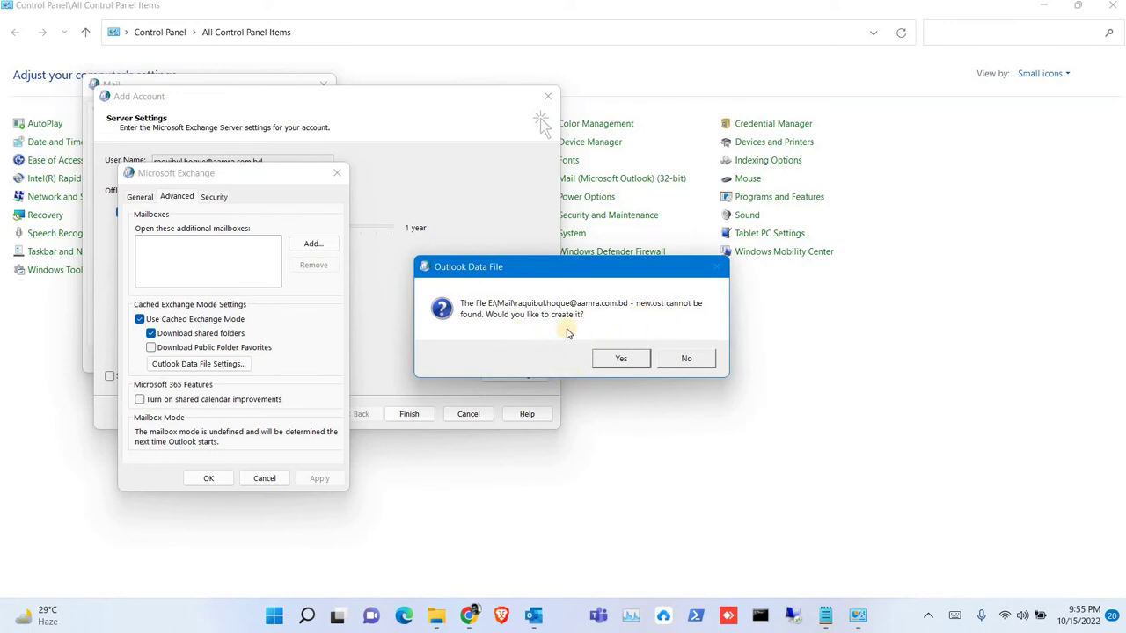
click(621, 358)
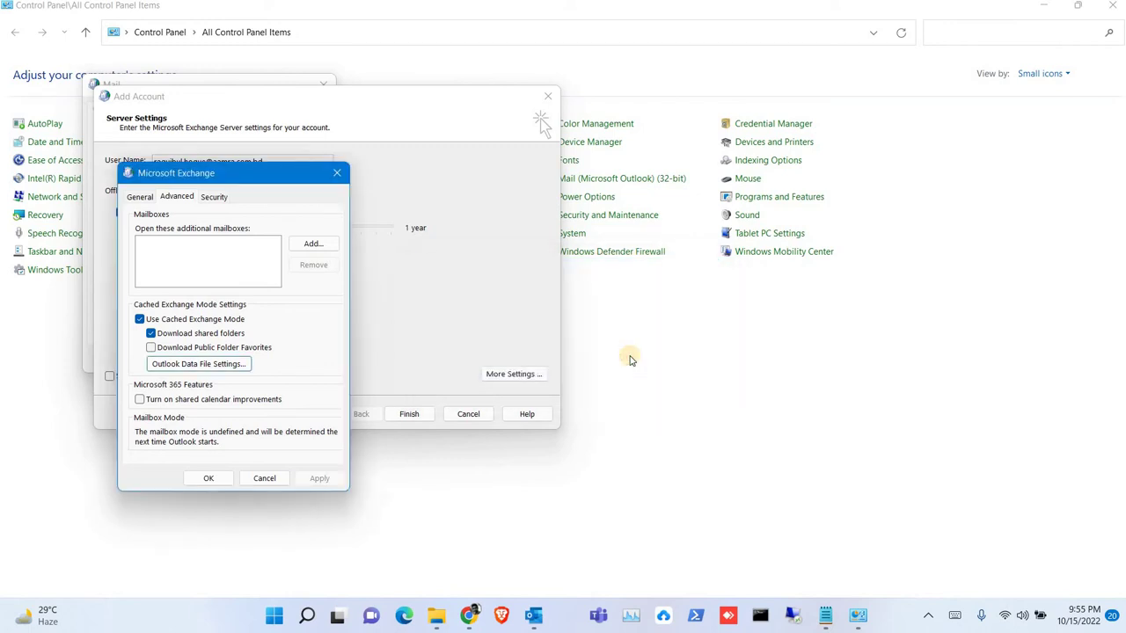
click(215, 481)
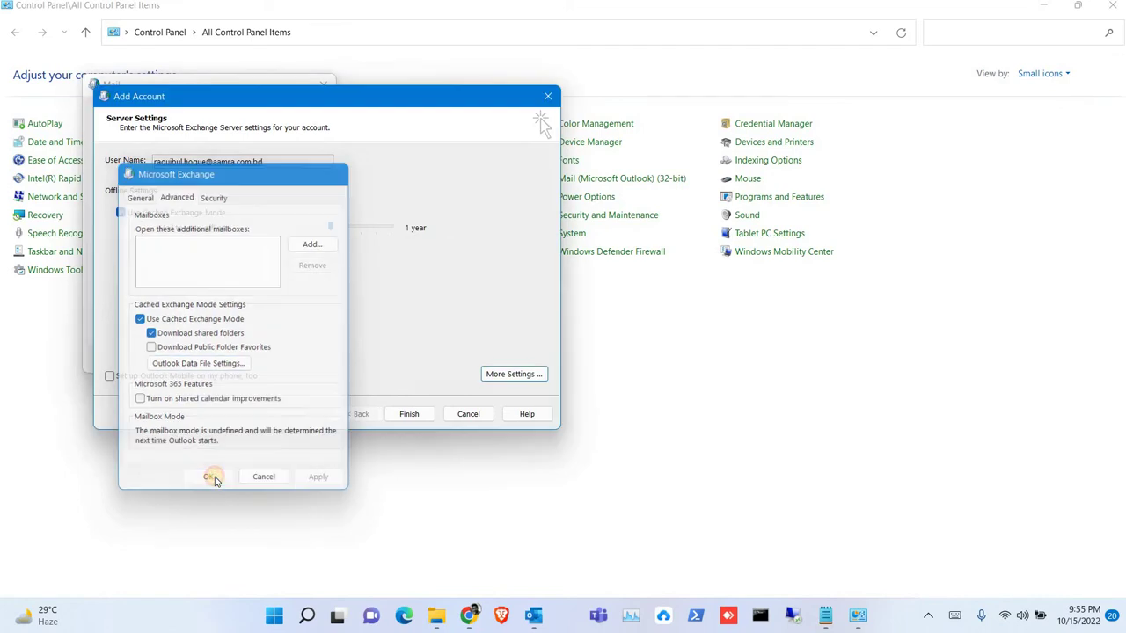
click(420, 415)
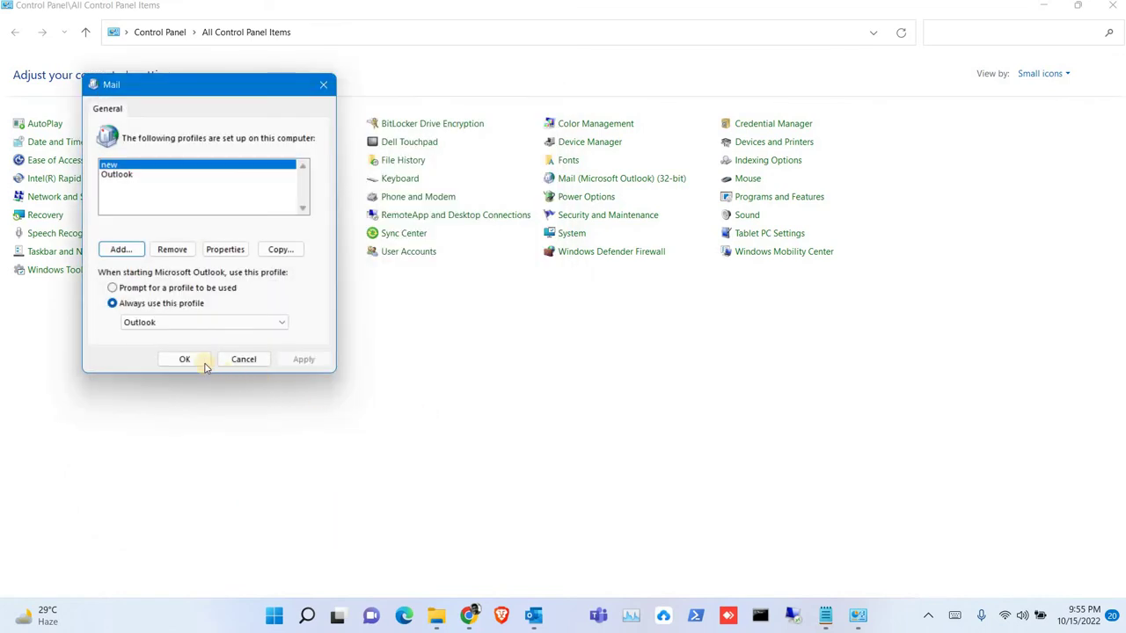
click(190, 360)
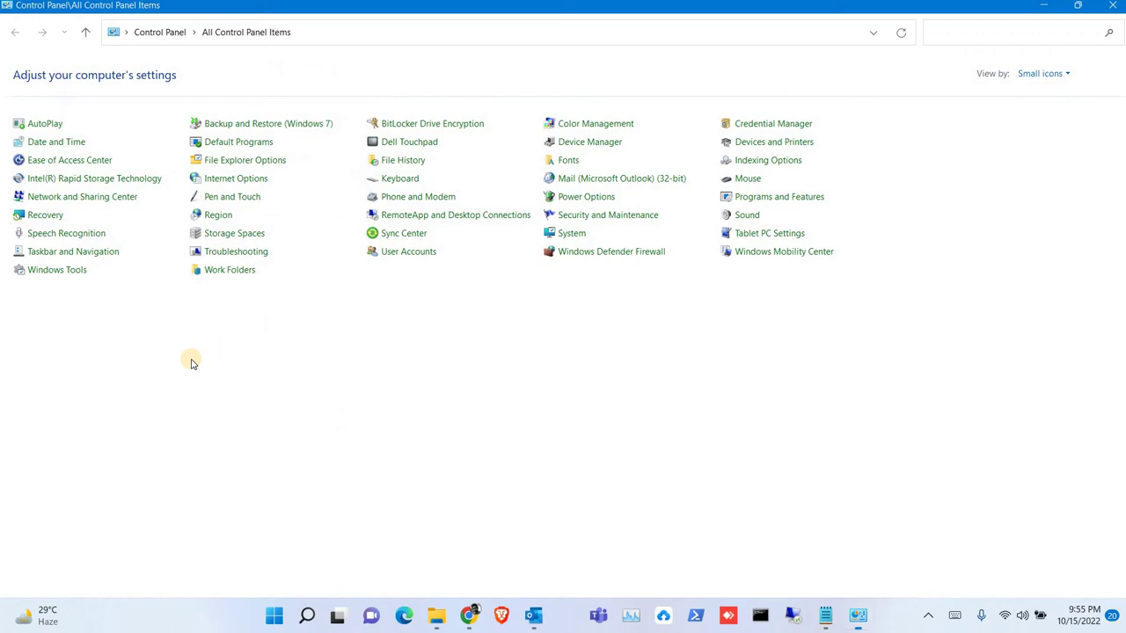
Switch to File Explorer and open This PC > Local Disk (E:) > Mail.
click(436, 615)
click(365, 547)
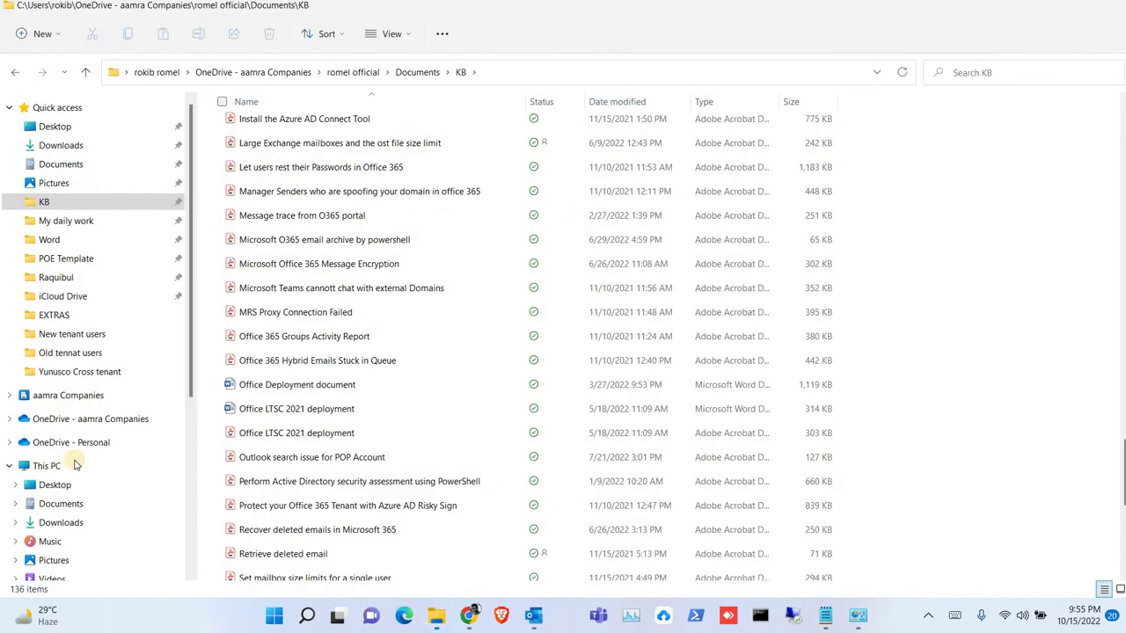
click(54, 465)
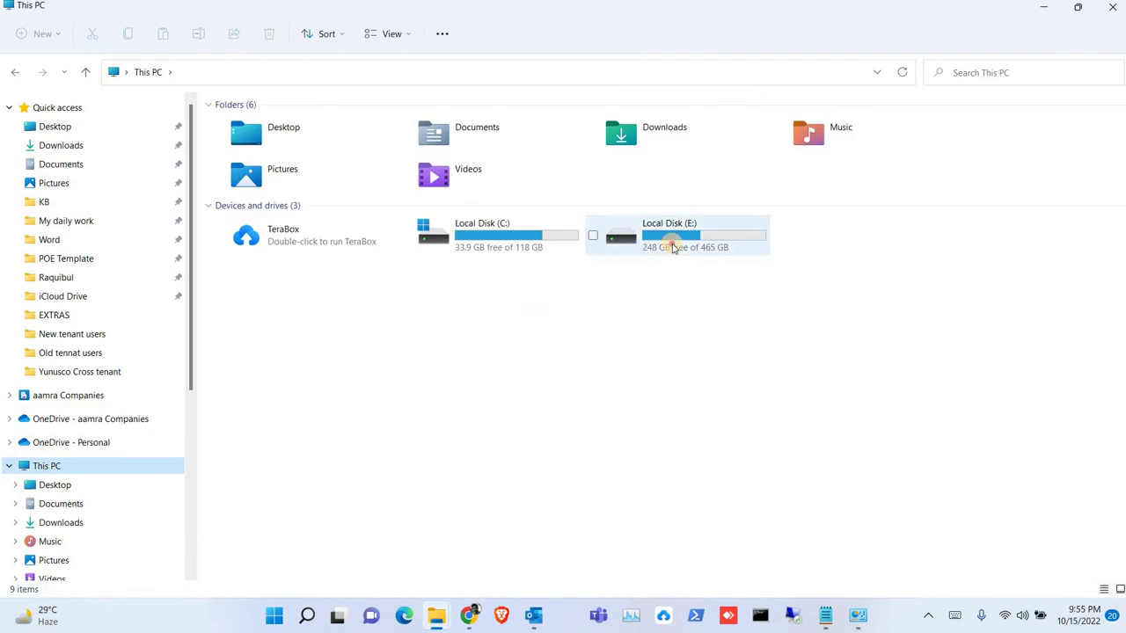
double_click(670, 246)
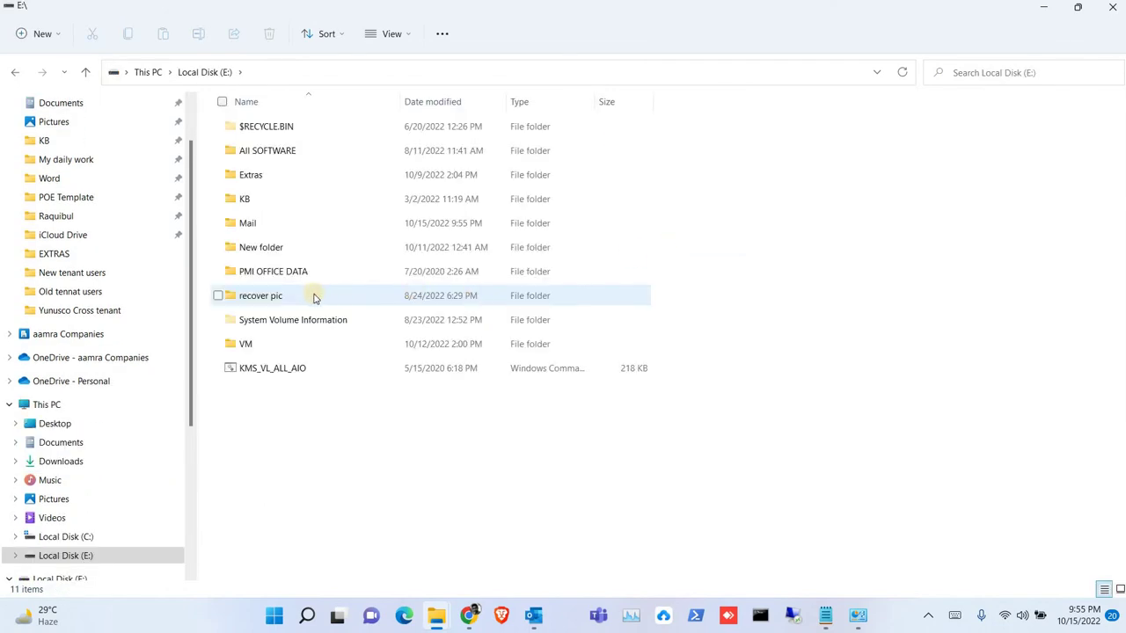
double_click(273, 225)
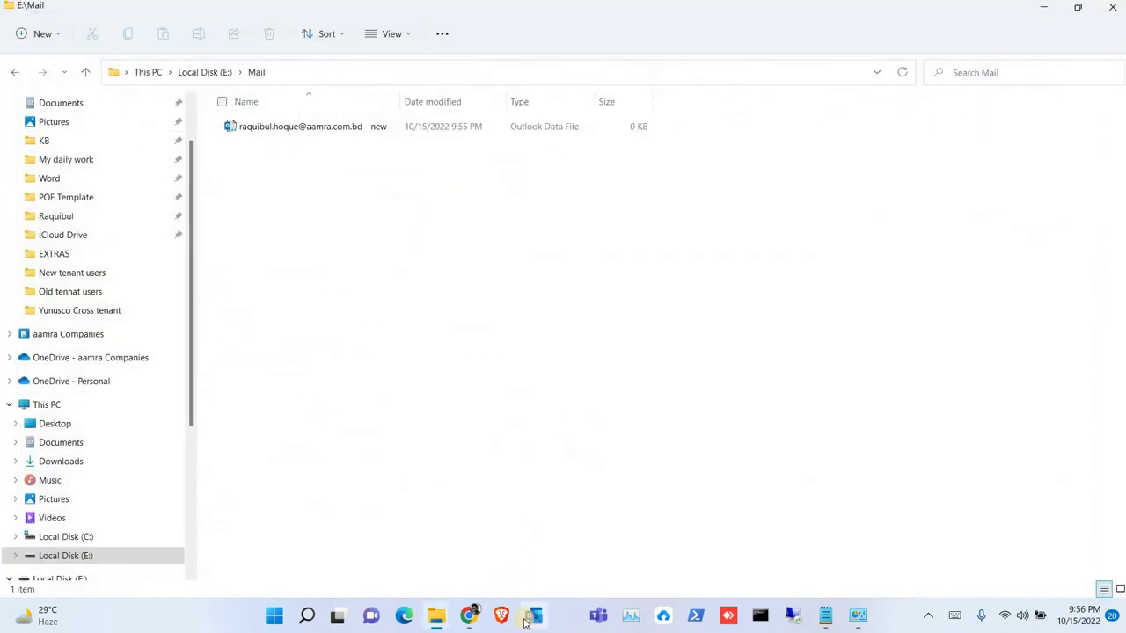
Set Mail to prompt for a profile at startup, then close Control Panel.
click(857, 615)
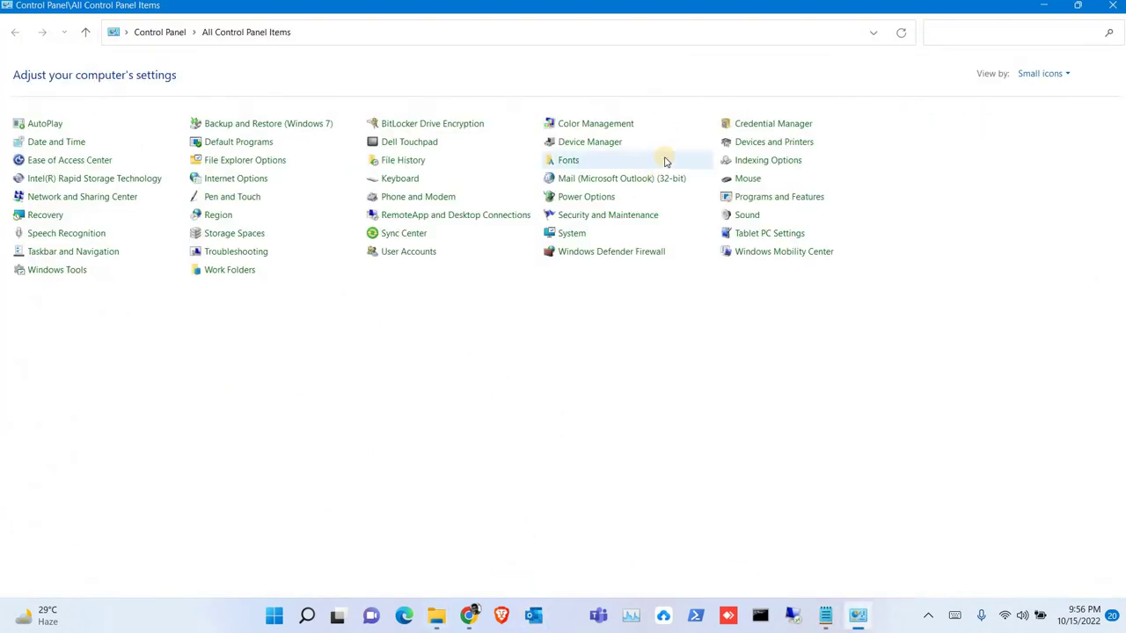
click(603, 180)
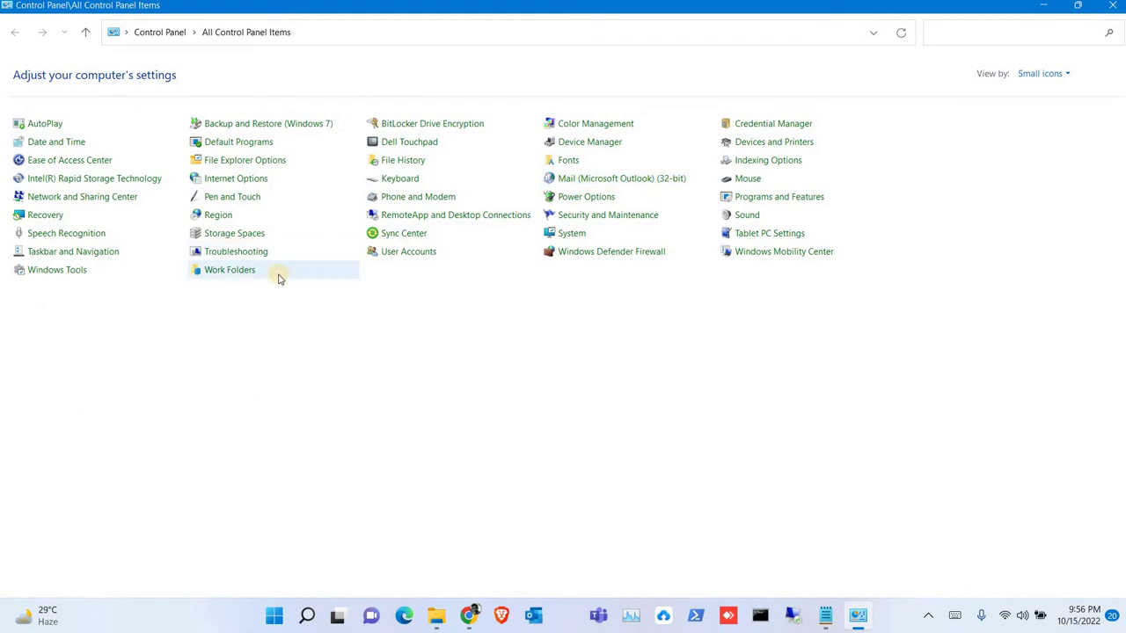
click(687, 357)
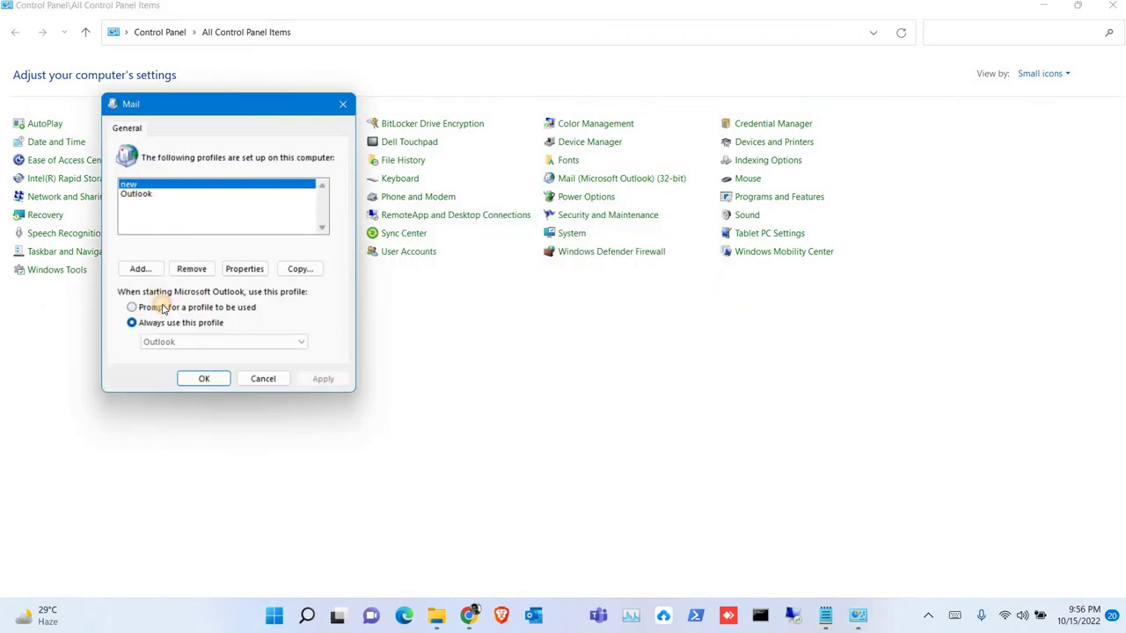
click(132, 306)
click(198, 378)
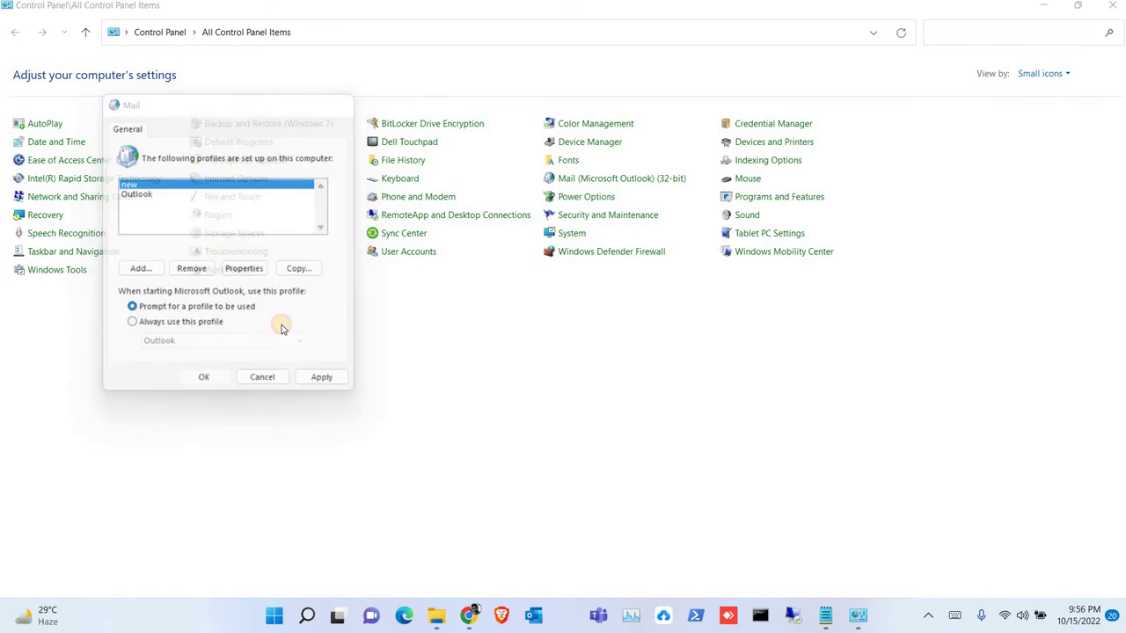
click(1112, 6)
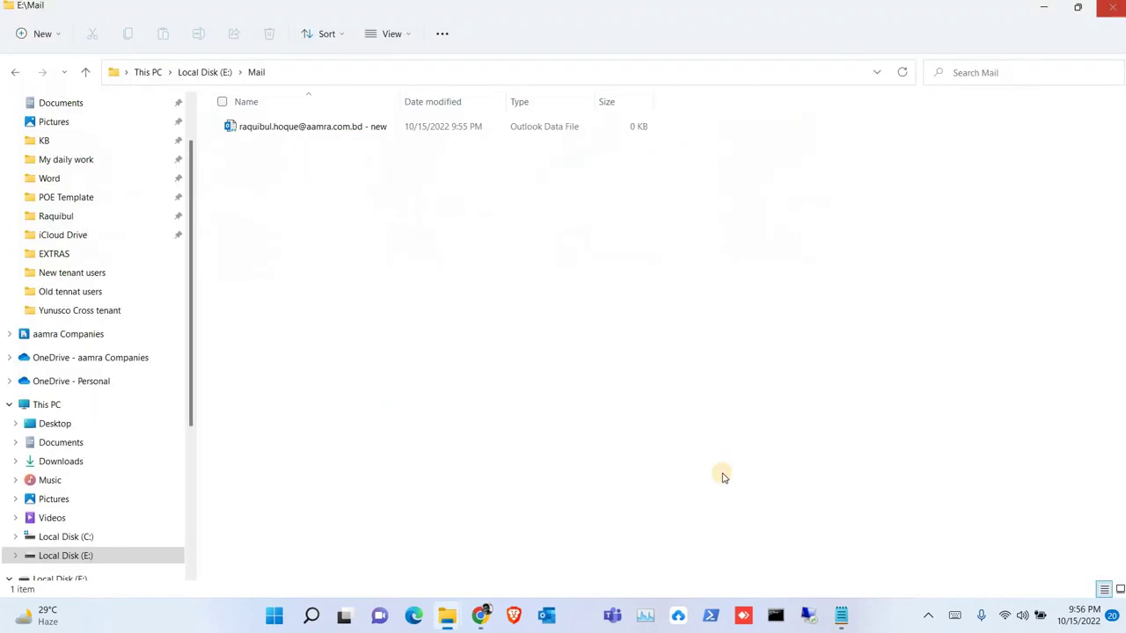
Launch Outlook and pick the 'new' profile at the Choose Profile prompt.
click(553, 618)
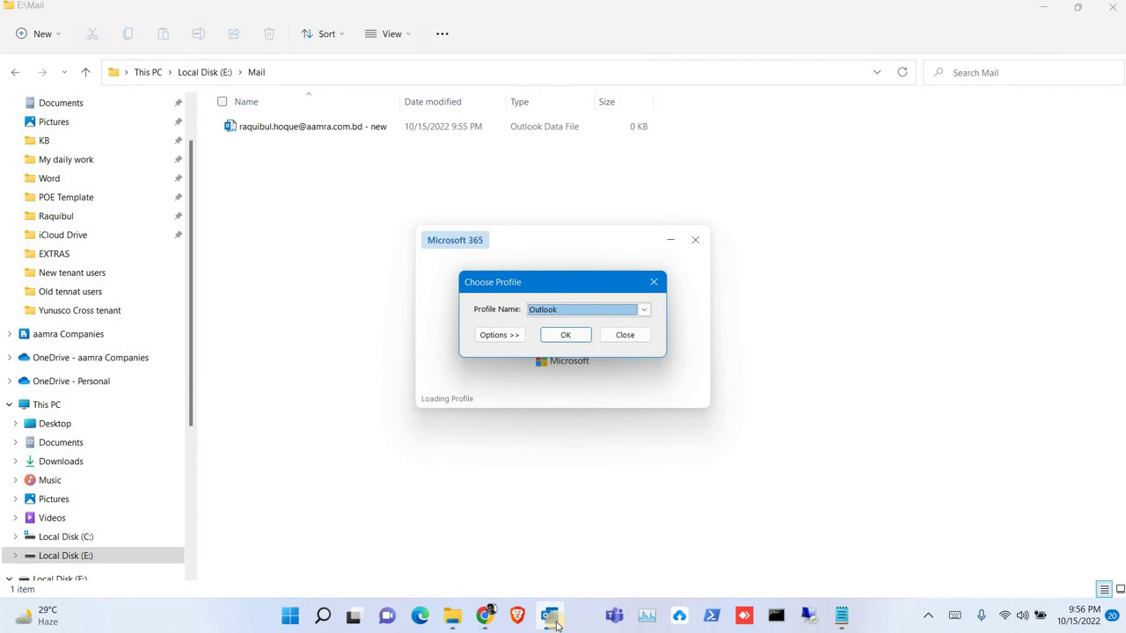
click(646, 313)
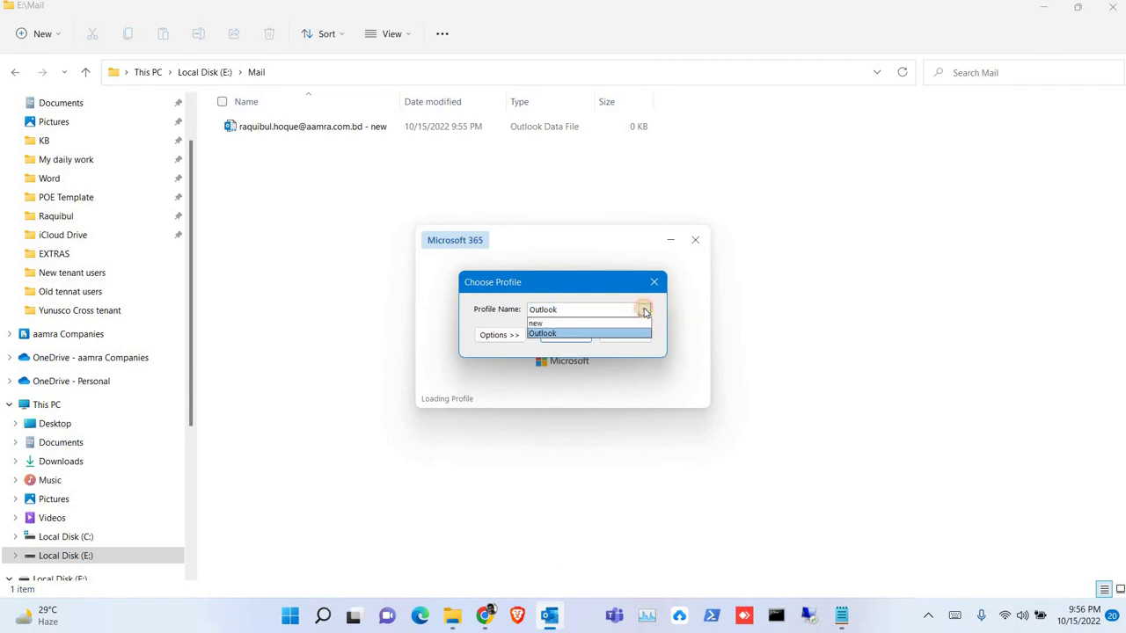
click(580, 322)
click(568, 338)
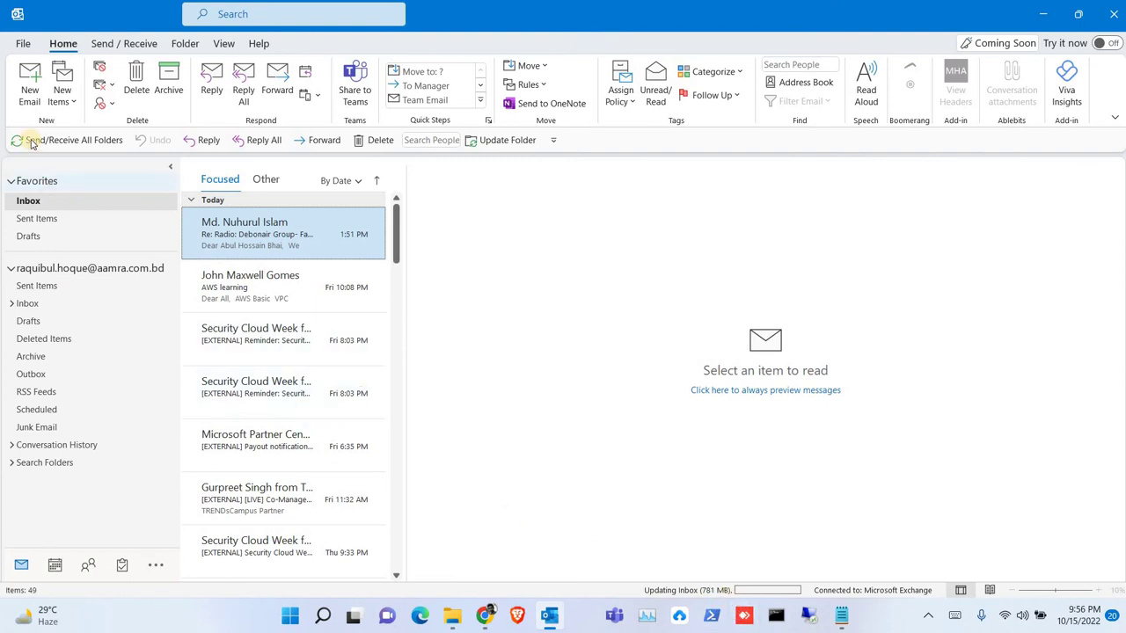
In Account Settings' Data Files list, select the .ost file and open its E:\Mail location.
click(22, 44)
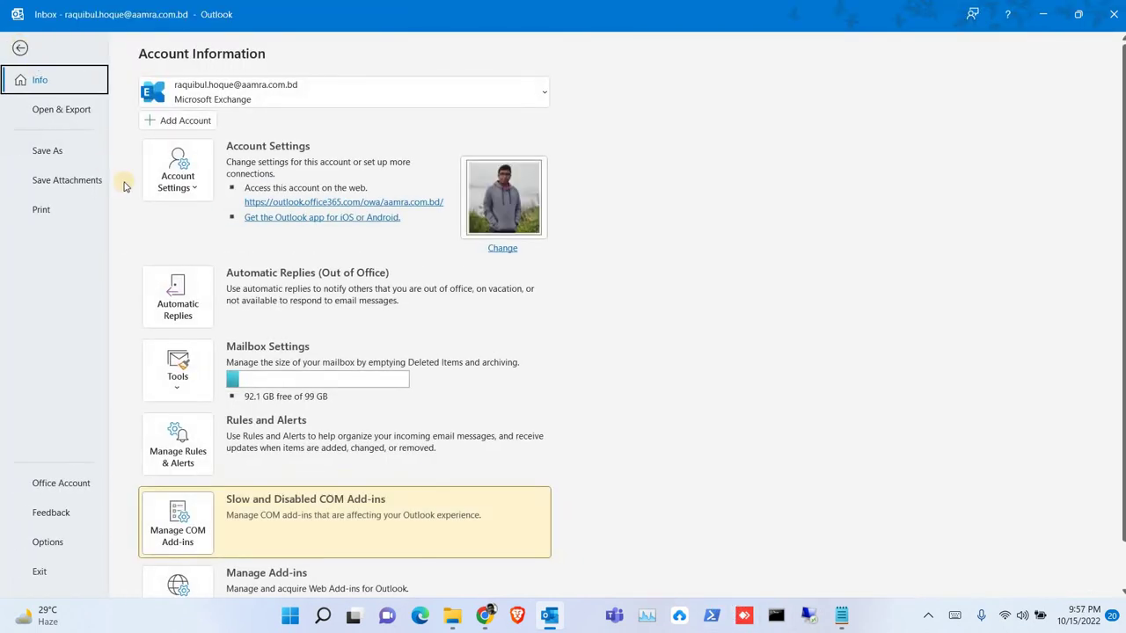
click(176, 180)
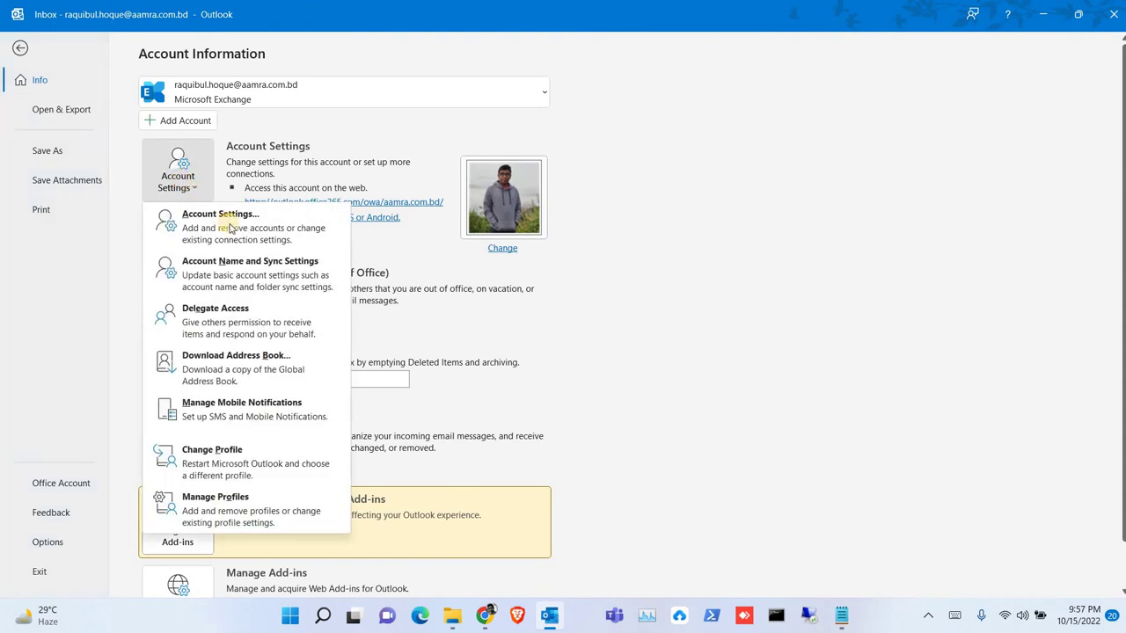
click(231, 226)
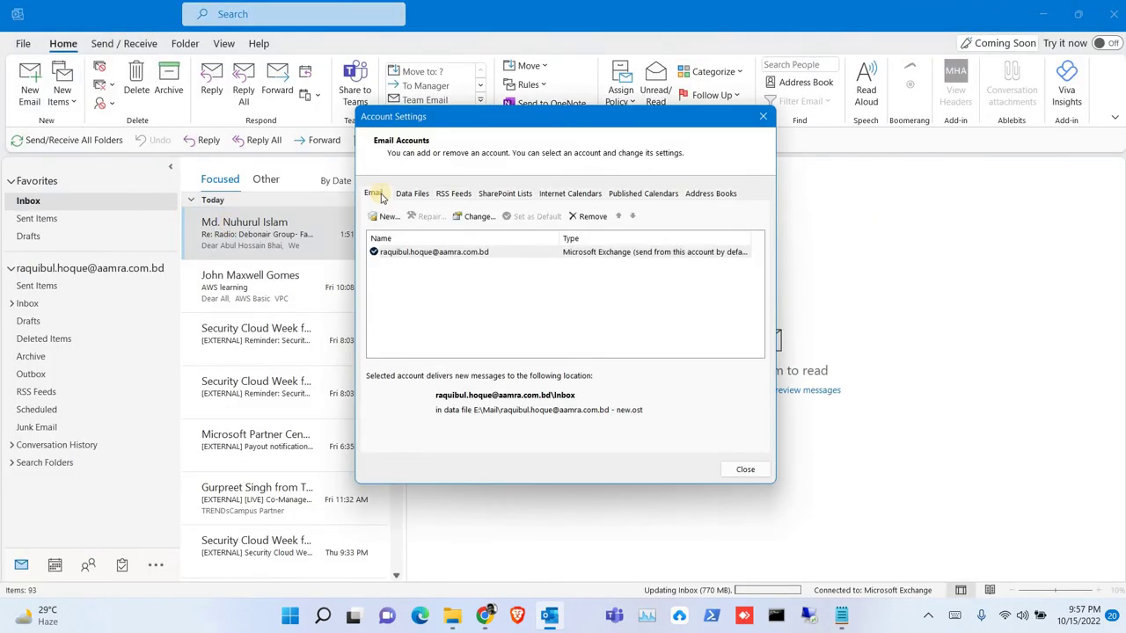
click(412, 194)
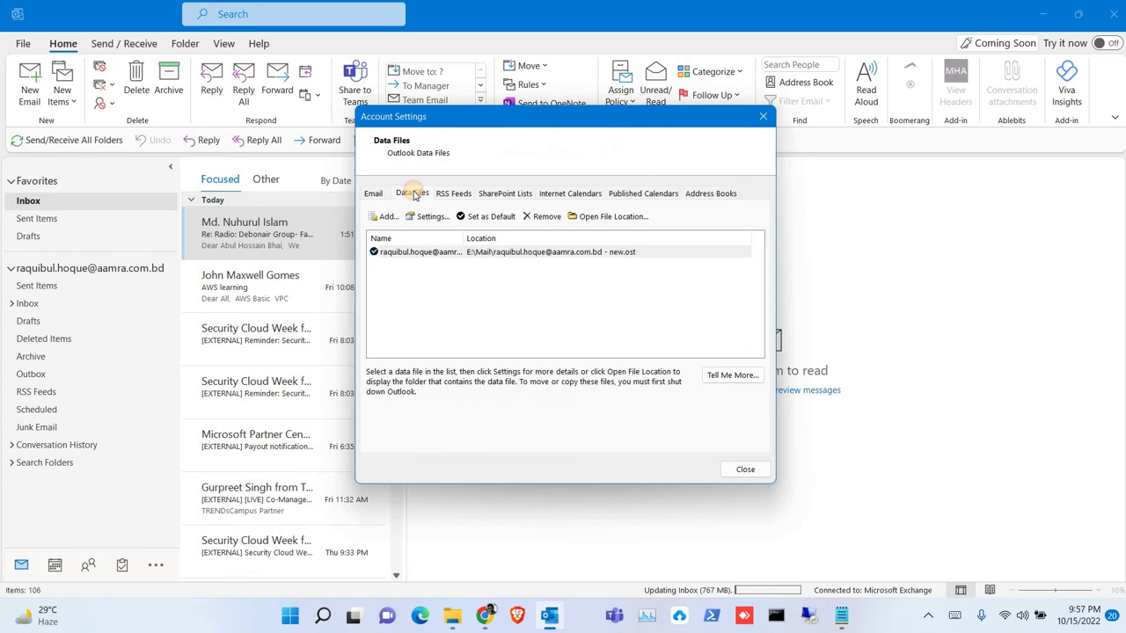
click(454, 255)
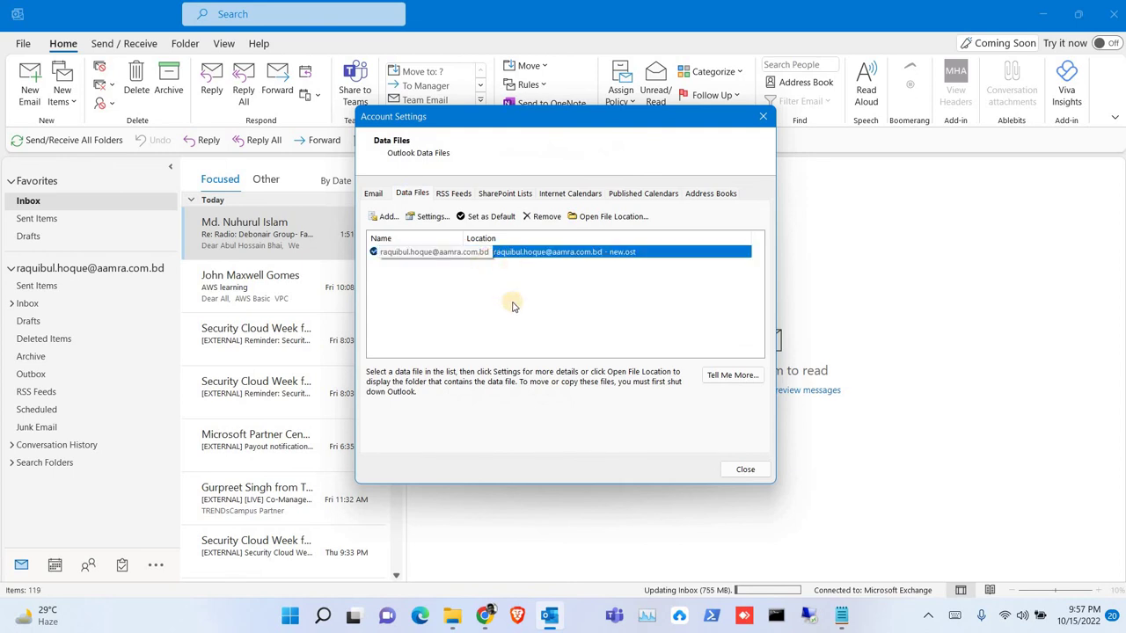
click(609, 217)
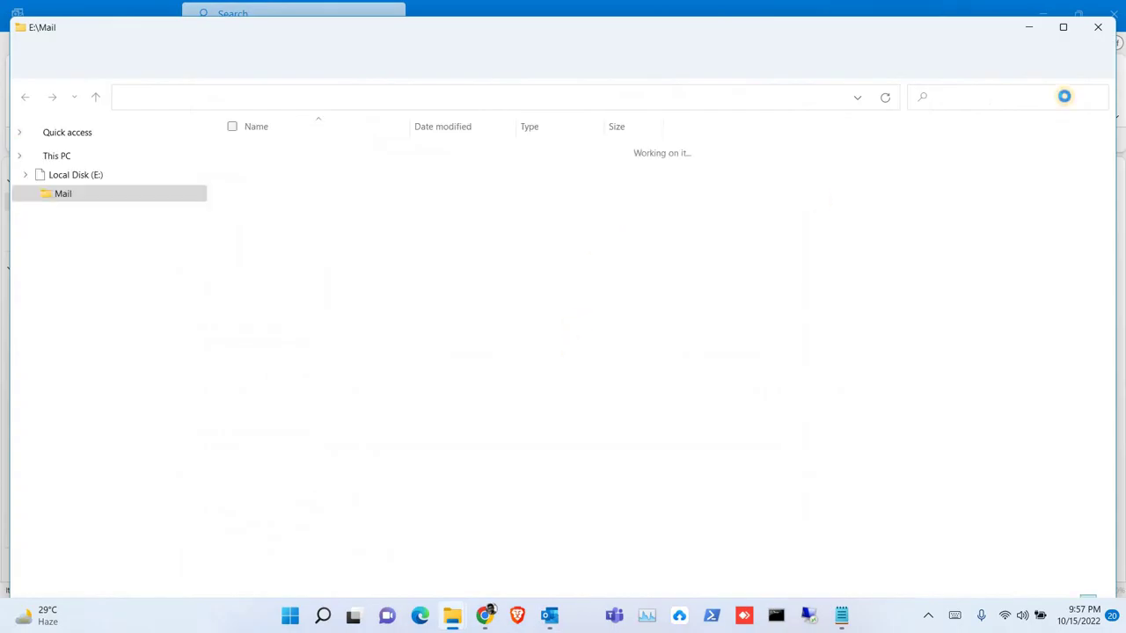
Maximize the E:\Mail Explorer window to watch the new profile's .ost file grow.
click(1062, 27)
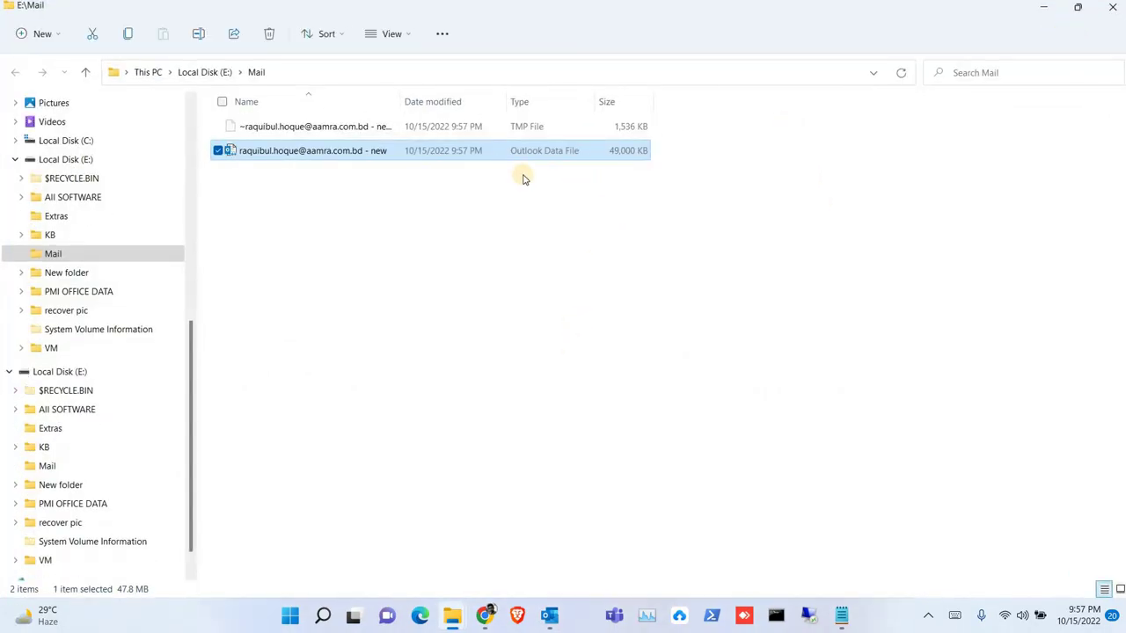